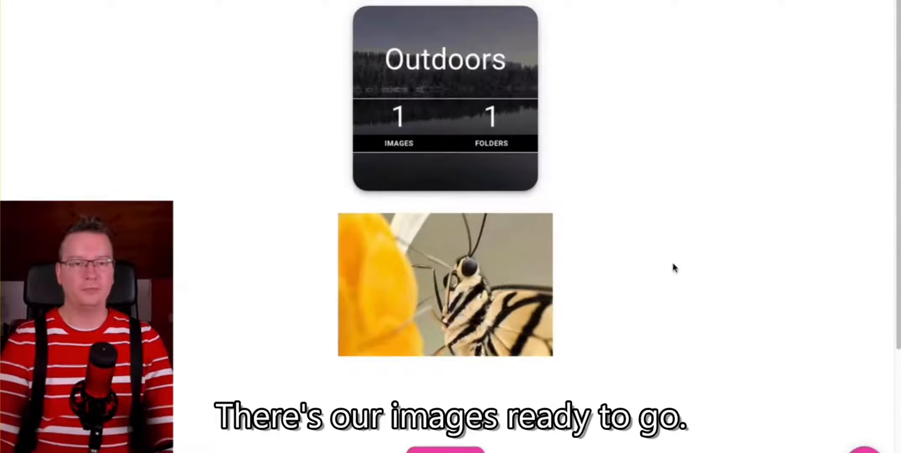
Look inside the Outdoors image folder, return to the parent folder, and insert the butterfly image at Medium size into the page
click(470, 80)
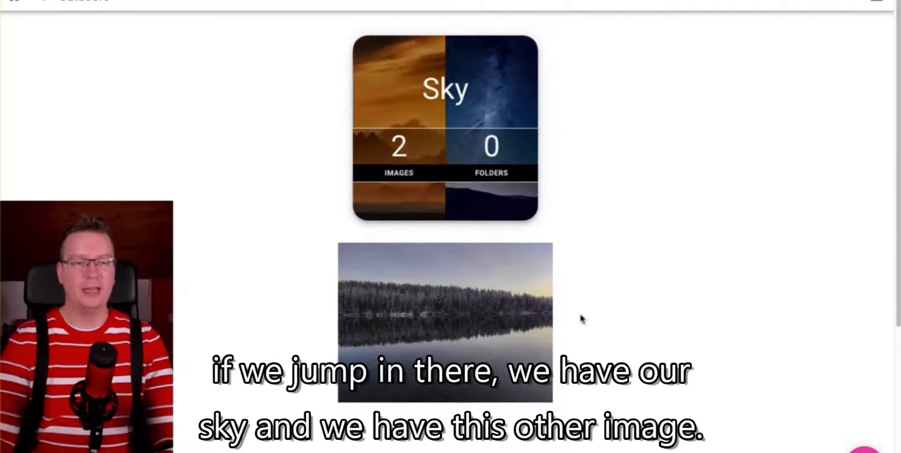
click(15, 1)
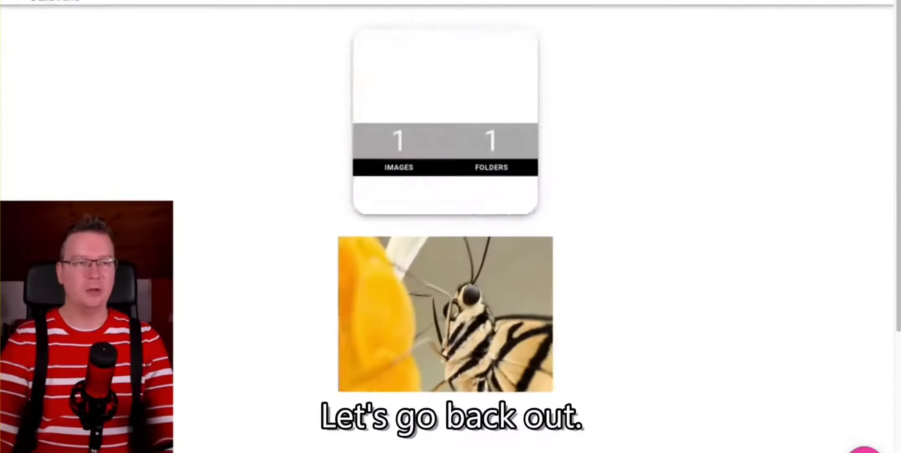
click(480, 298)
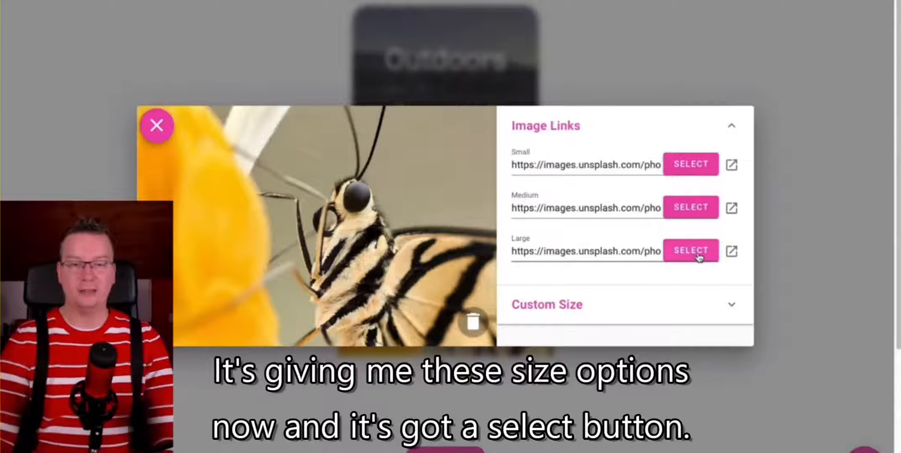
click(672, 216)
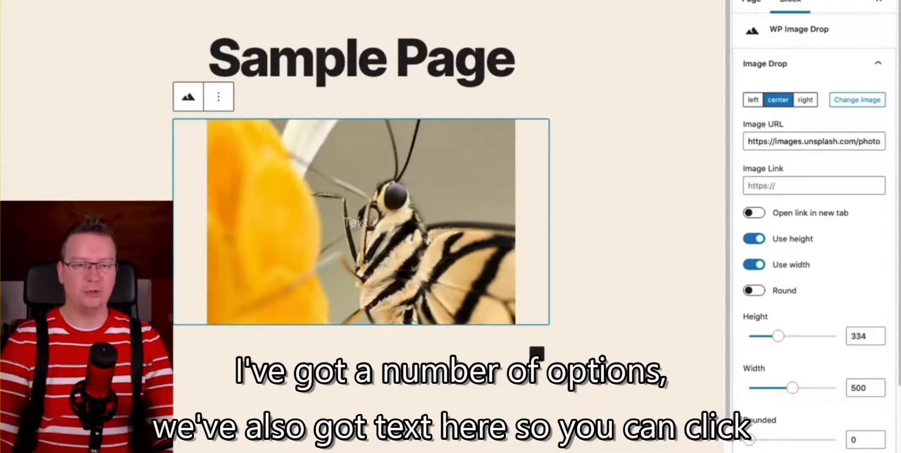
Add the overlay text "My Image Title" to the butterfly image and make it bold
click(371, 223)
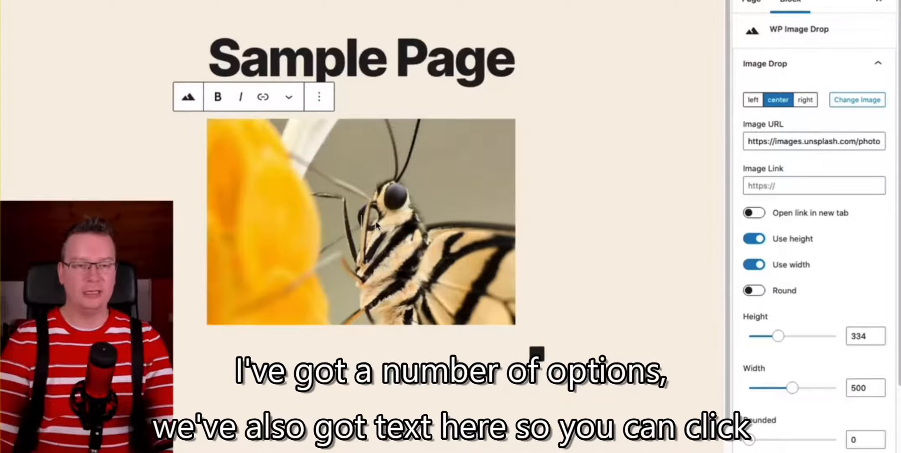
text(My Image Title)
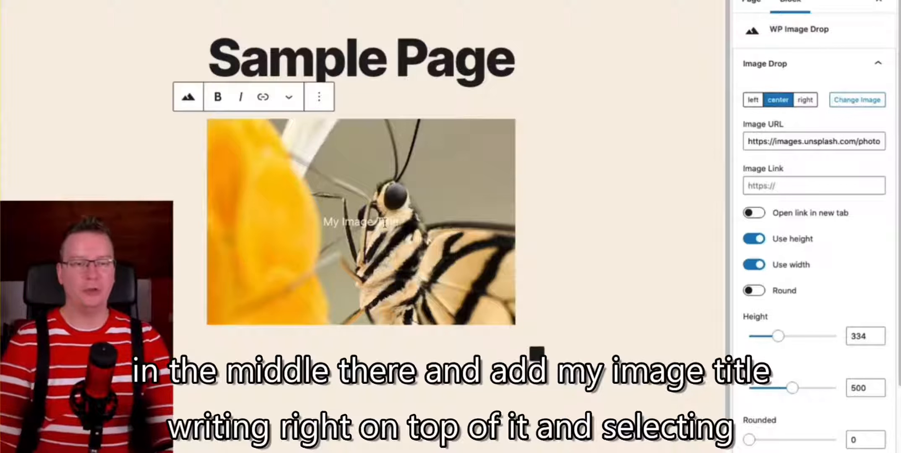
triple_click(382, 225)
click(217, 97)
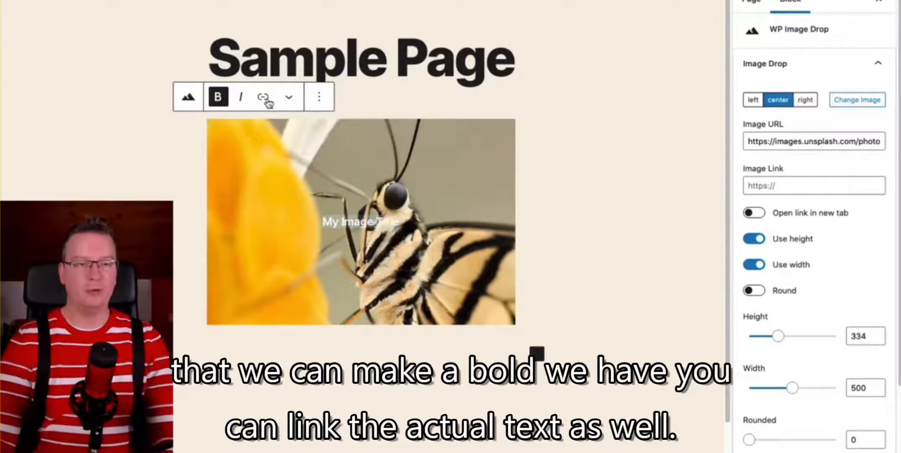
Look through the additional formatting options for the image's overlay text, then close them without applying any
triple_click(343, 223)
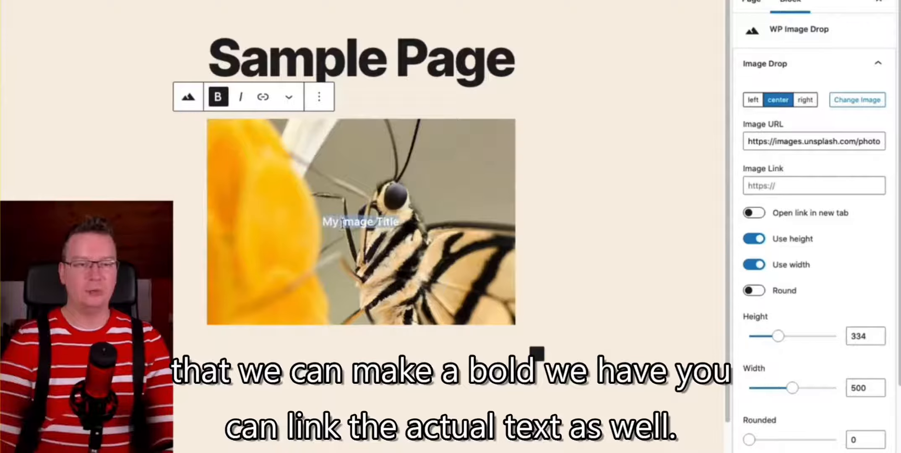
click(288, 97)
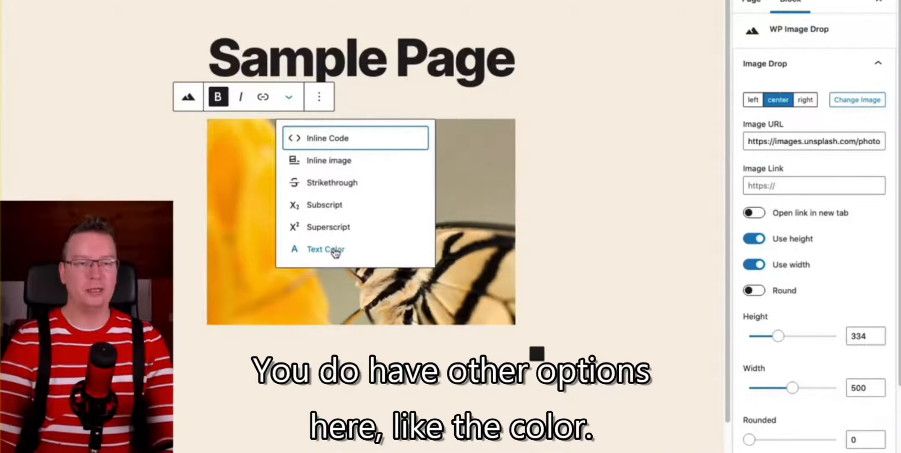
click(257, 190)
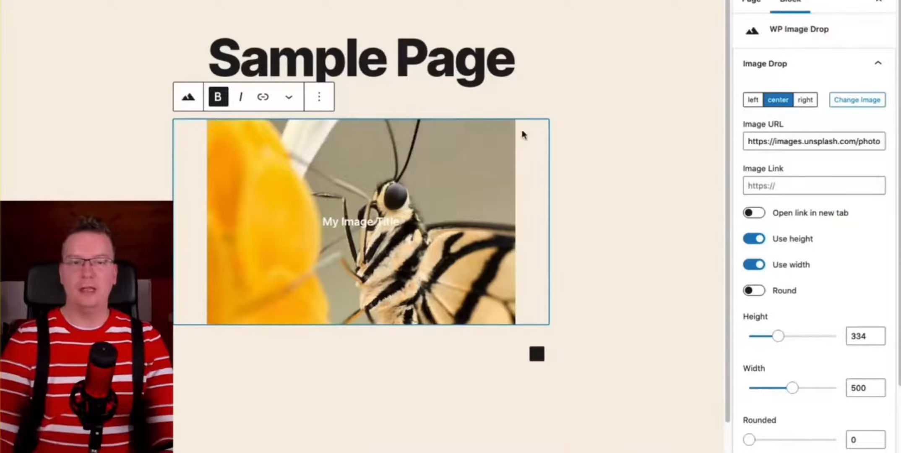
Reselect the image block and compare the page settings with the block's own settings
click(609, 185)
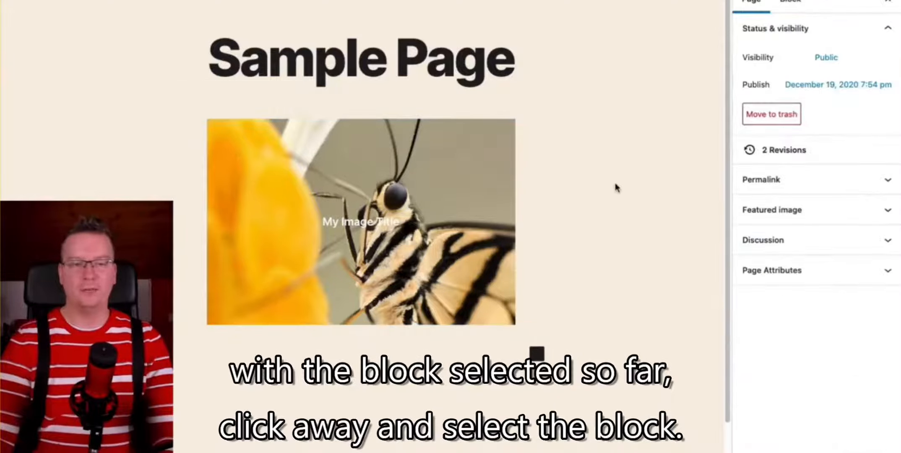
click(476, 162)
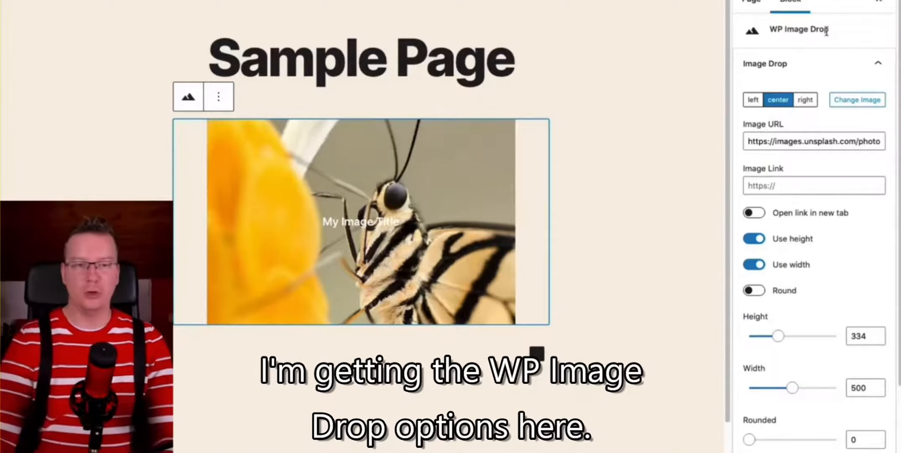
click(794, 5)
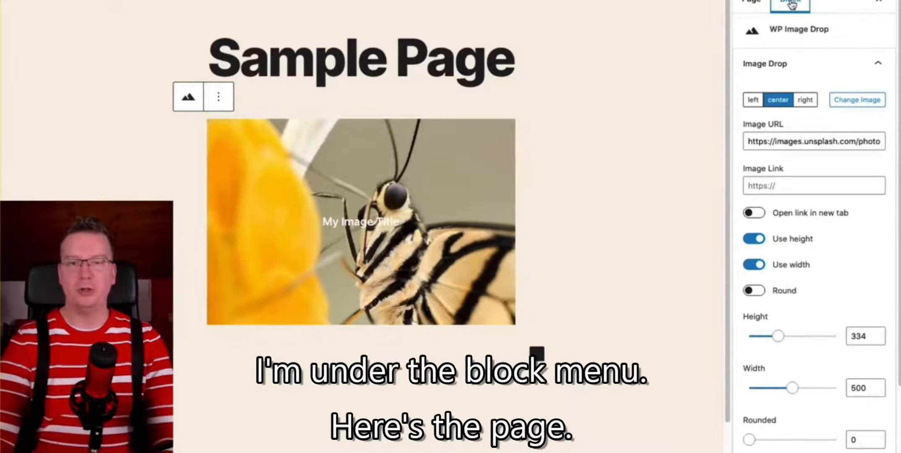
click(763, 4)
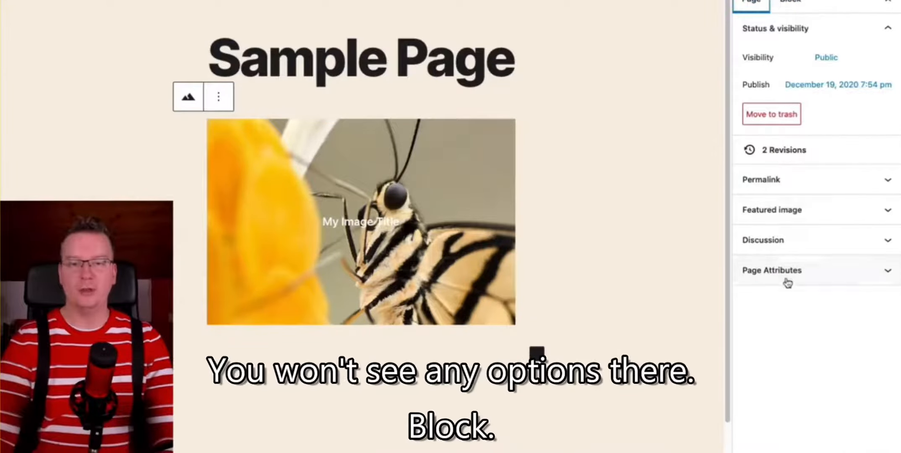
click(778, 4)
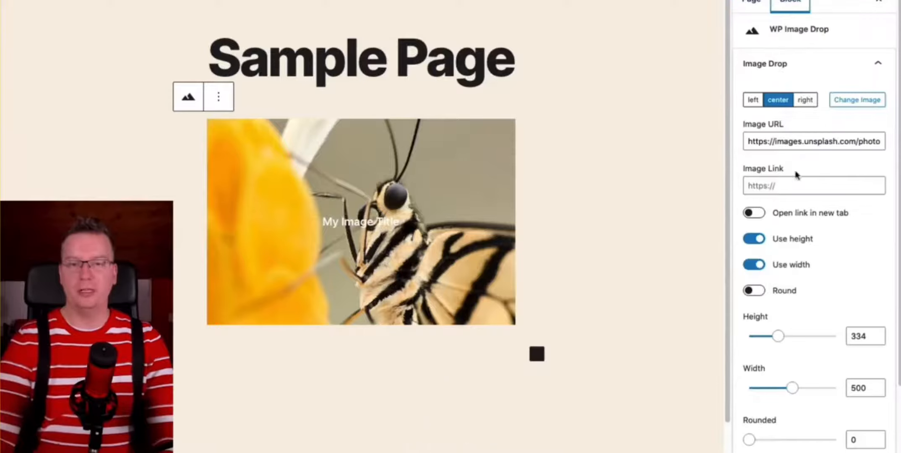
Try left and right alignment for the image block, then return it to center
click(750, 100)
click(805, 100)
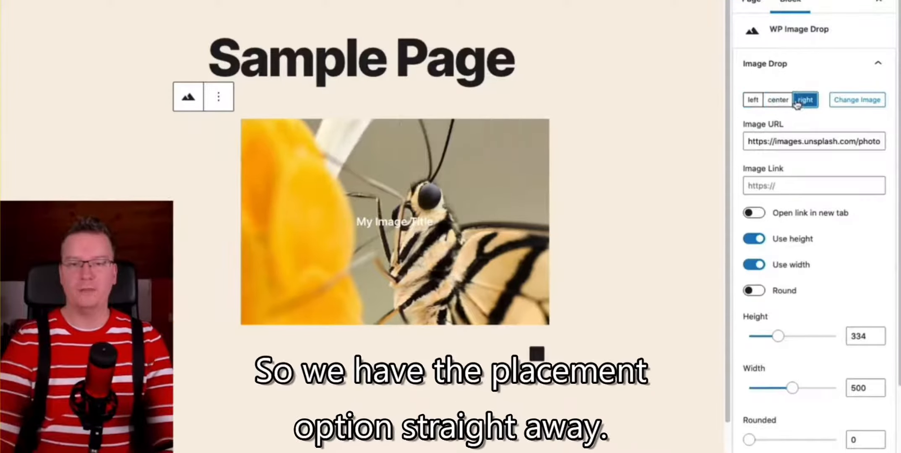
click(785, 102)
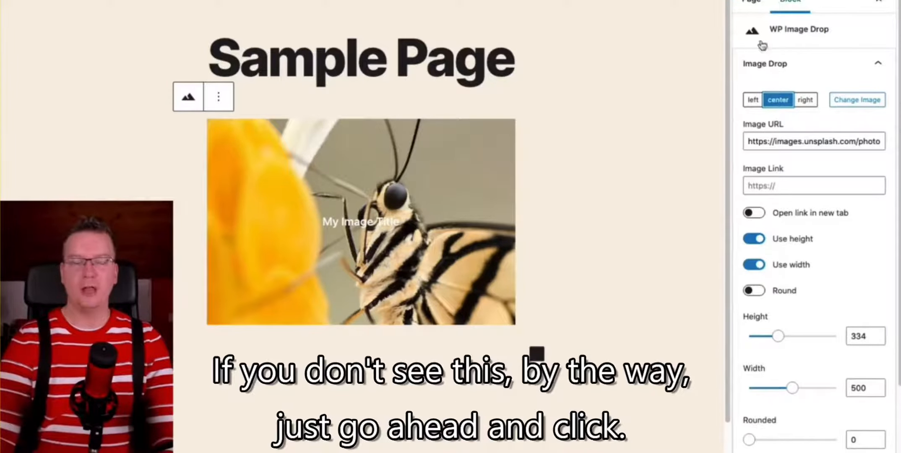
Hide and reopen the block settings, then inspect the Image URL and Image Link fields
click(858, 0)
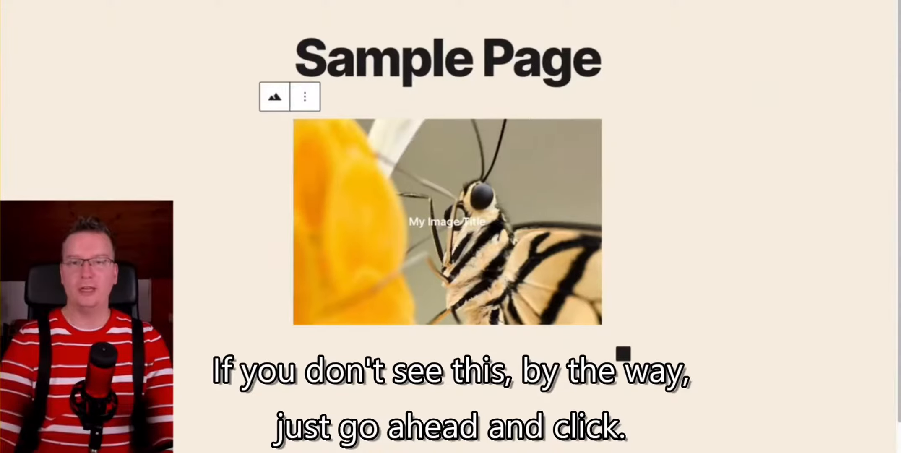
click(858, 0)
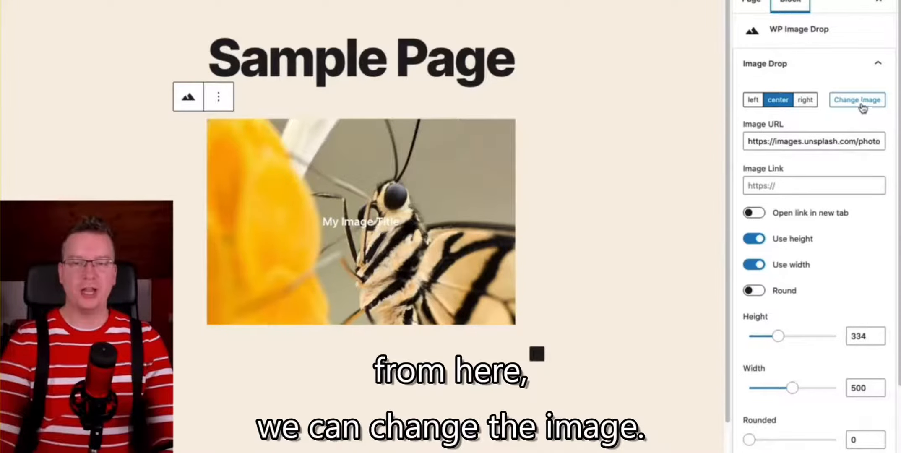
drag(882, 142, 805, 142)
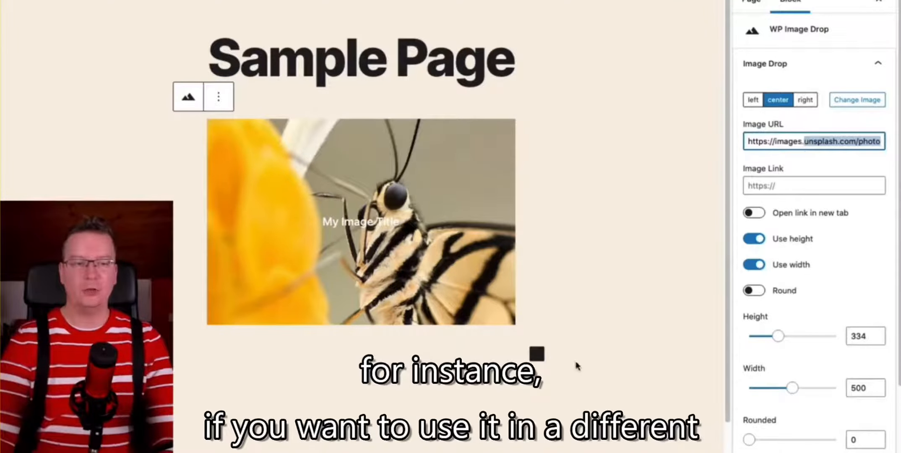
triple_click(805, 139)
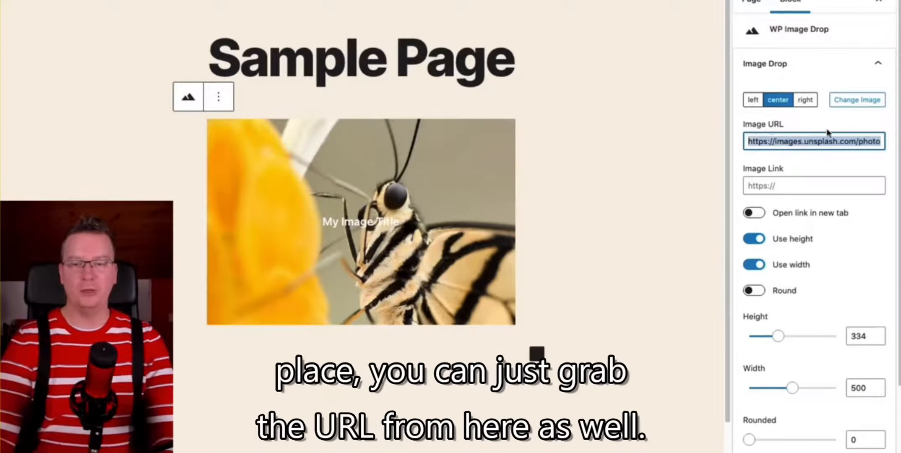
click(813, 183)
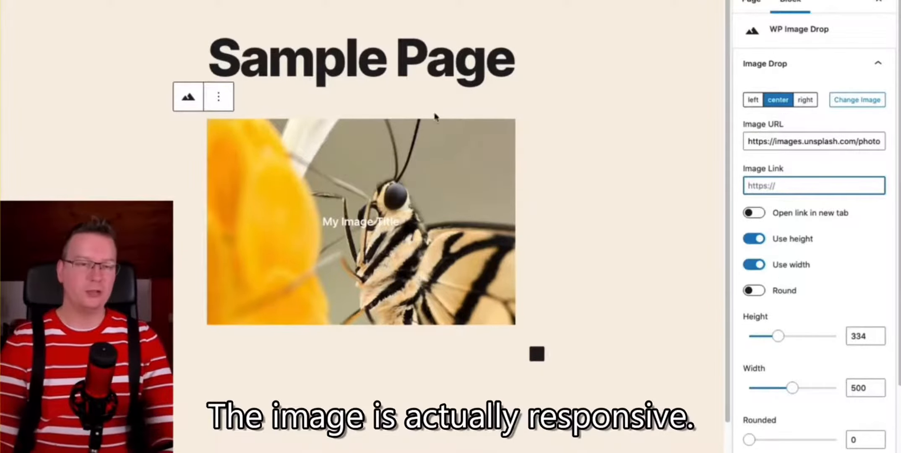
Turn off the image's custom width, keep the custom height on, and set the height to 102
click(802, 267)
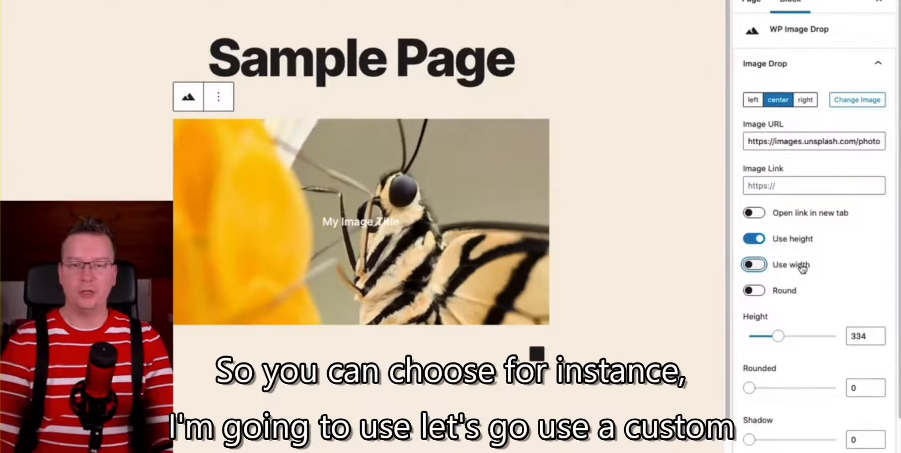
click(802, 242)
click(798, 241)
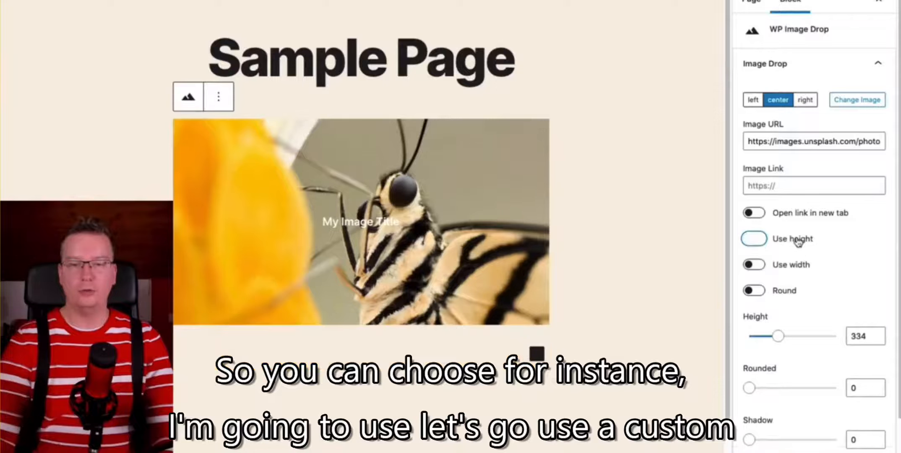
drag(779, 336, 762, 337)
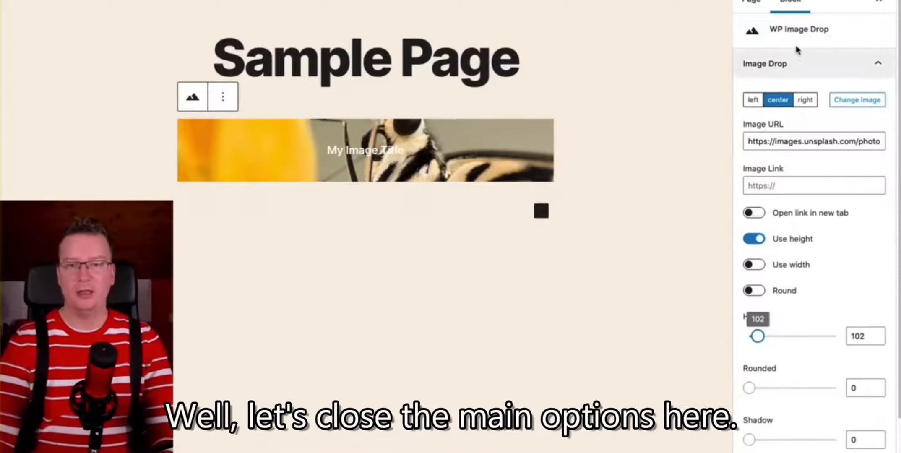
Set the font size of the image's overlay text to 36 in the block's content options
click(796, 65)
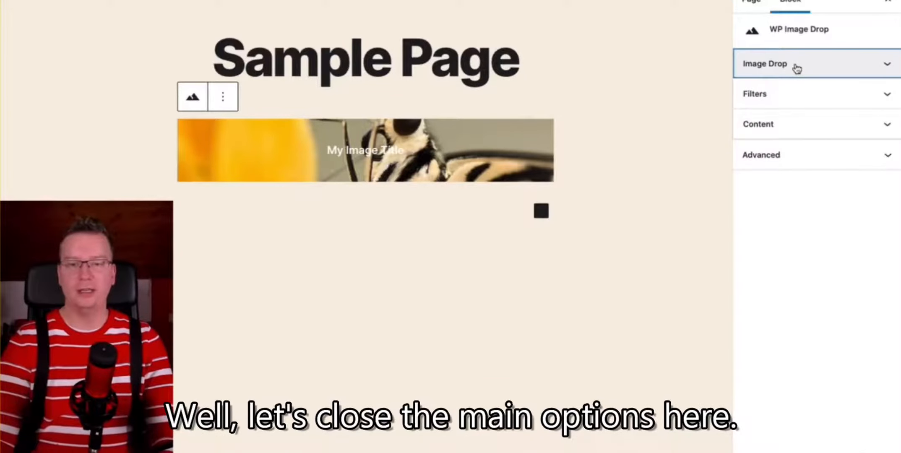
click(802, 134)
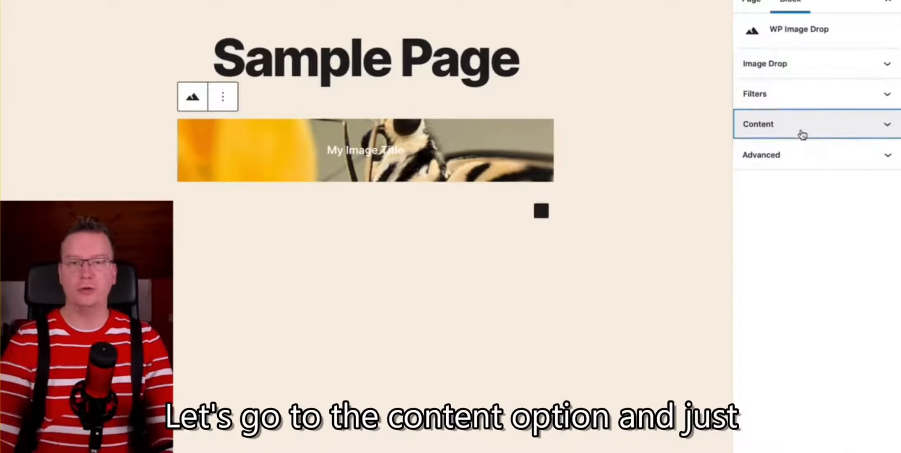
drag(768, 195, 806, 198)
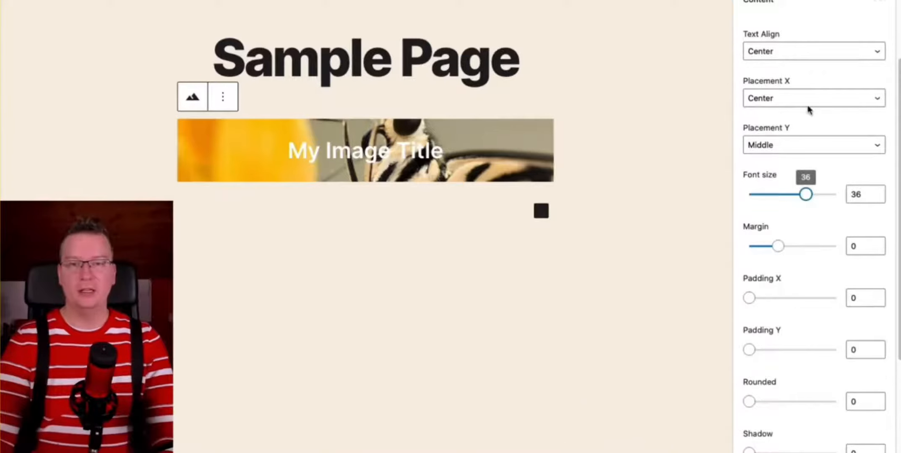
Try corner rounding and the Round shape on the banner image, returning both to their previous settings
scroll(806, 93, up, 5)
click(803, 65)
click(816, 184)
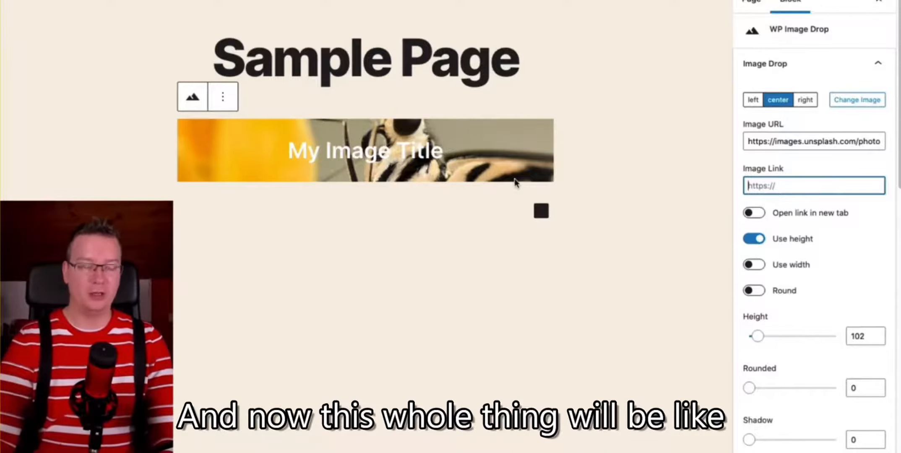
scroll(819, 348, down, 1)
scroll(819, 348, down, 4)
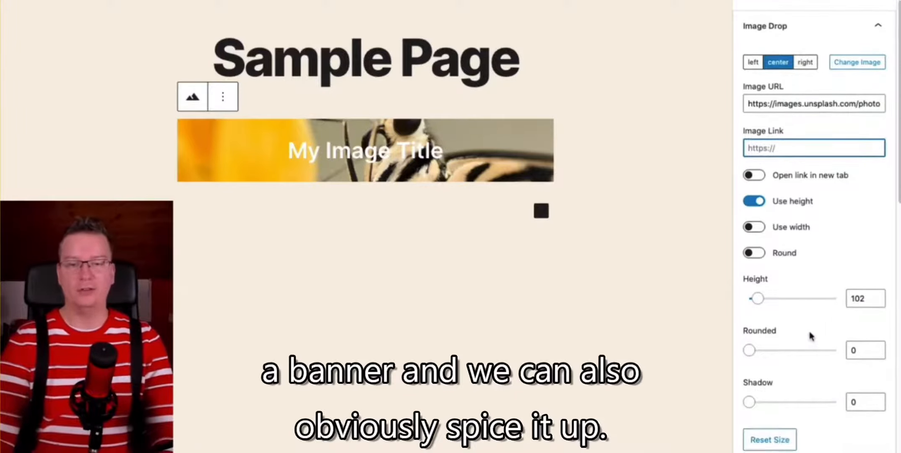
mouse_move(750, 287)
mouse_down()
mouse_move(785, 287)
mouse_move(750, 286)
mouse_up()
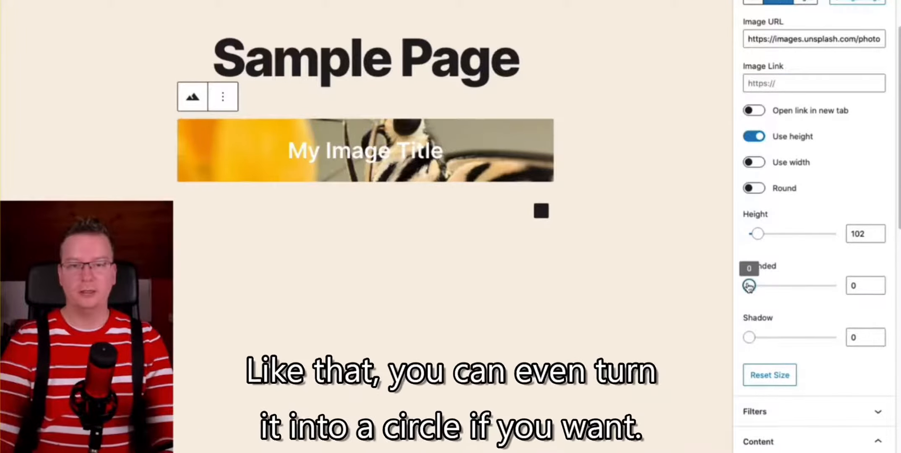
click(779, 191)
click(780, 191)
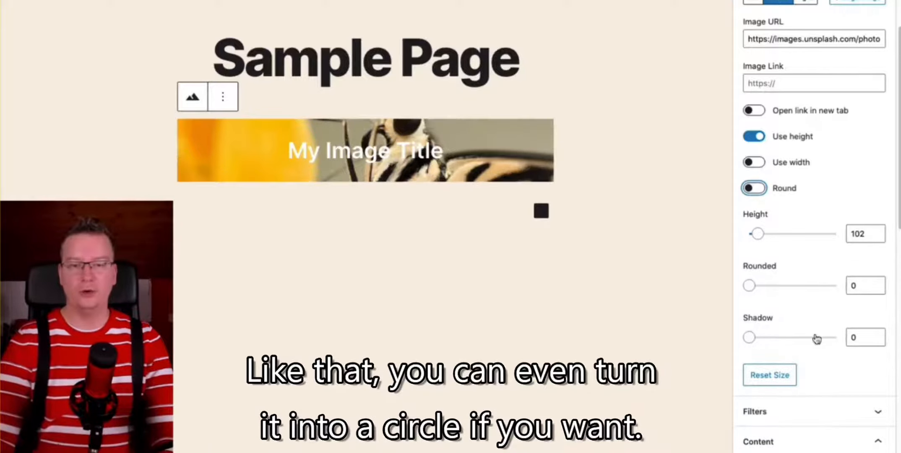
Set the banner image's height to 352
scroll(815, 348, down, 2)
scroll(810, 273, down, 3)
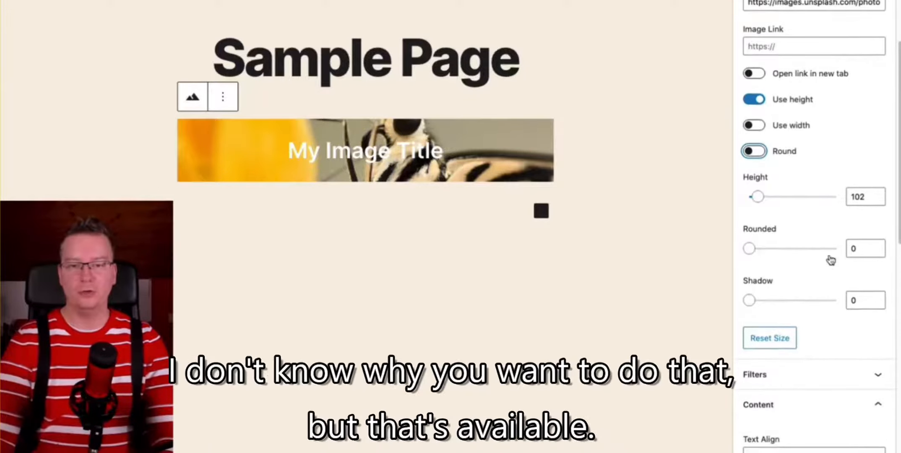
scroll(822, 250, up, 6)
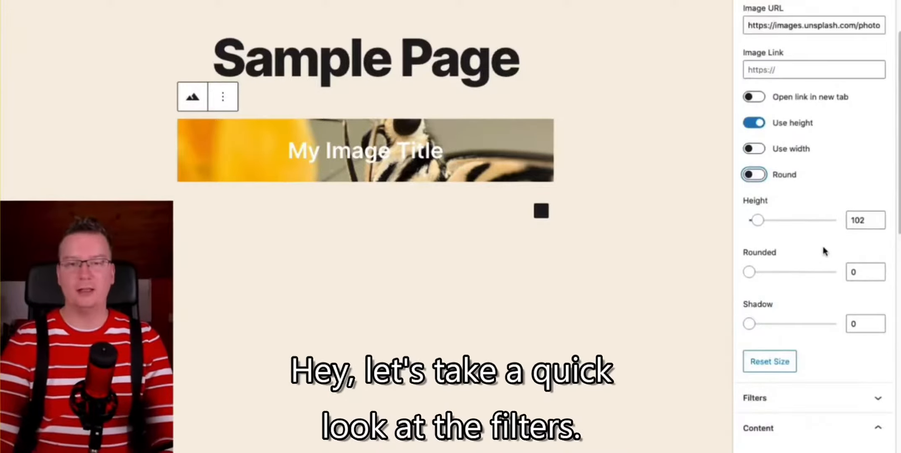
drag(757, 278, 780, 277)
scroll(810, 348, down, 5)
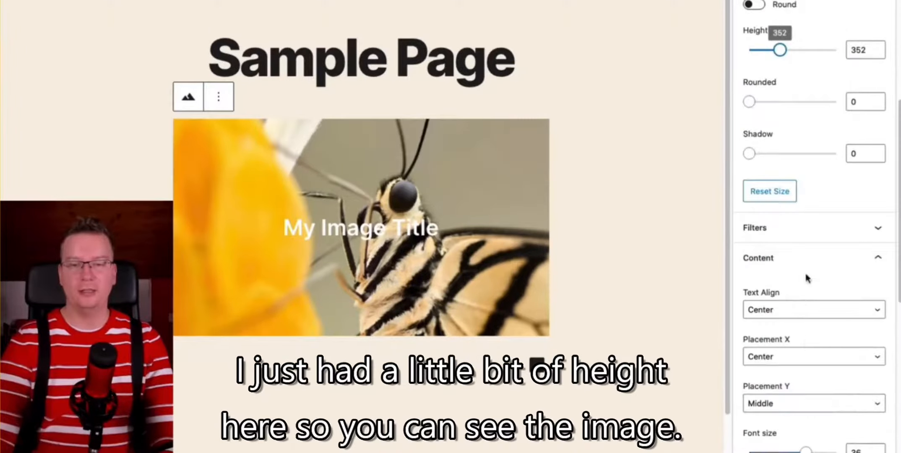
Set the banner image's filters to brightness 99 and contrast 121, leaving blur at 0
click(801, 242)
scroll(802, 238, down, 5)
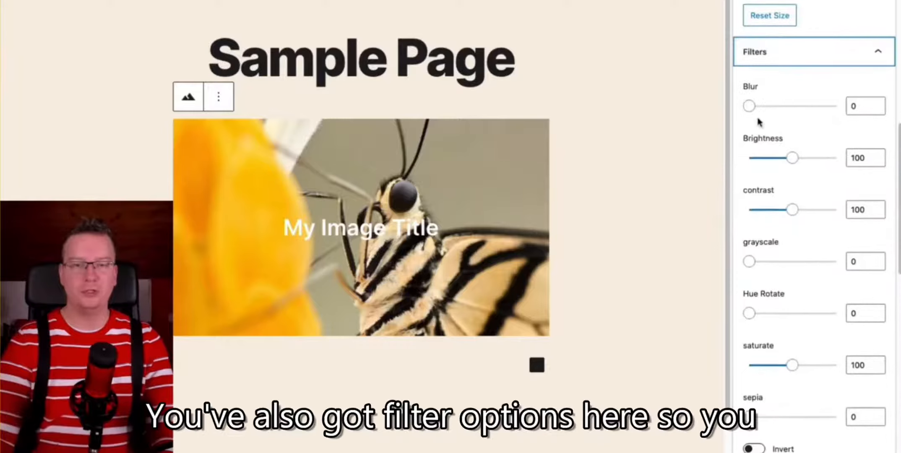
drag(751, 106, 710, 109)
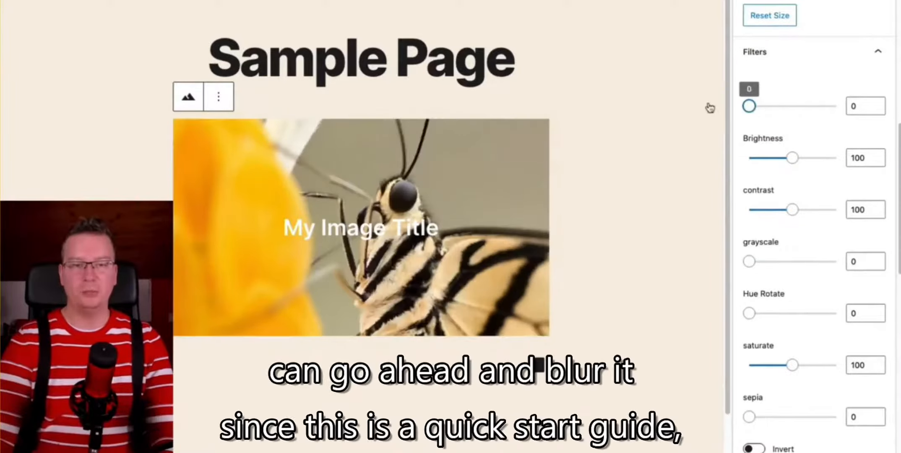
mouse_move(781, 154)
mouse_down()
mouse_move(820, 159)
mouse_move(792, 159)
mouse_up()
mouse_move(792, 210)
mouse_down()
mouse_move(783, 210)
mouse_move(816, 210)
mouse_move(802, 210)
mouse_up()
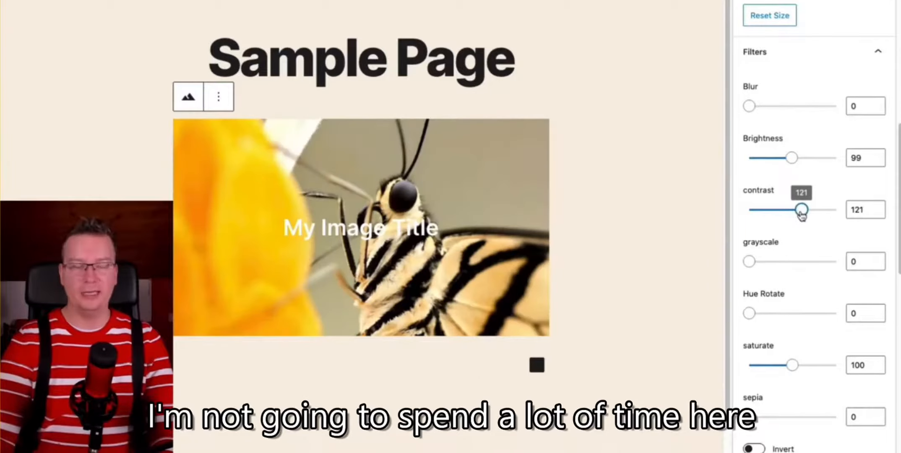
Try the grayscale, hue rotate and invert filters on the banner image, returning each to its previous setting
drag(760, 261, 738, 270)
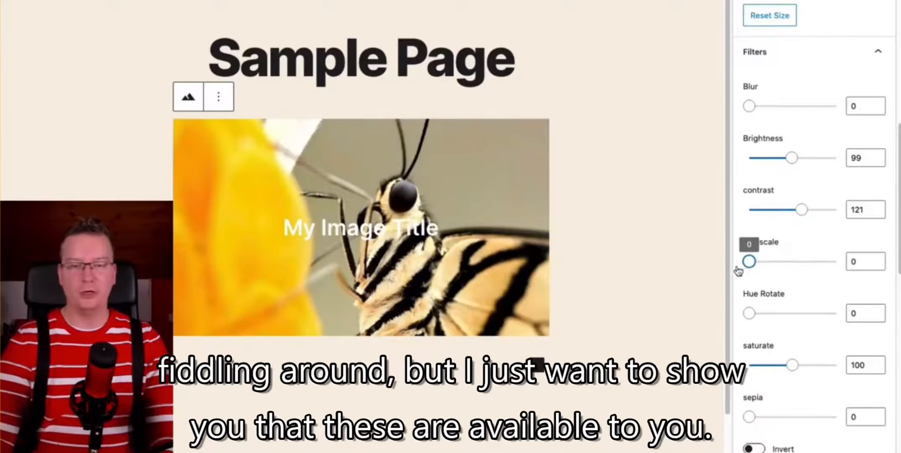
drag(802, 317, 751, 321)
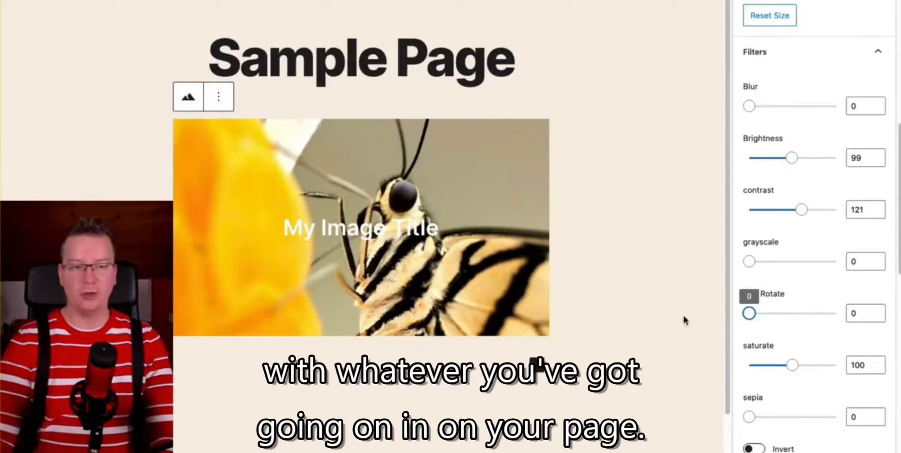
scroll(793, 428, down, 2)
click(791, 403)
click(791, 402)
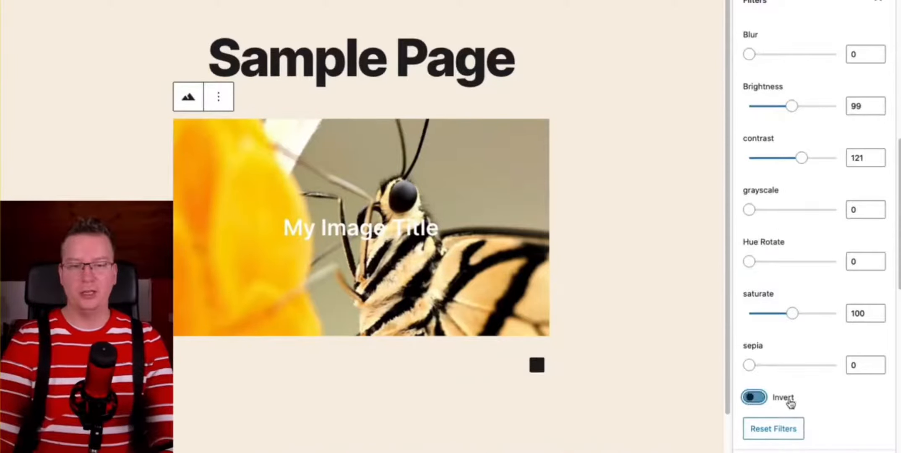
scroll(814, 80, up, 2)
click(801, 57)
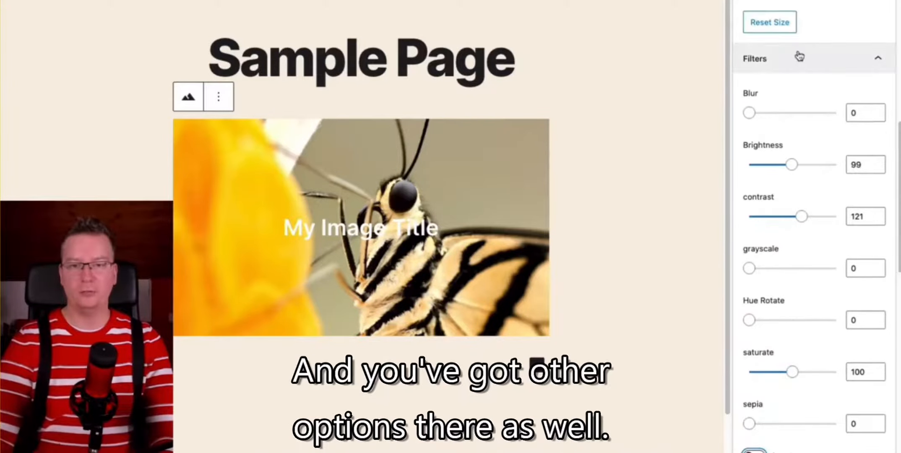
Set the overlay title's vertical placement to Top in the content options, keeping the horizontal placement at Center
click(810, 93)
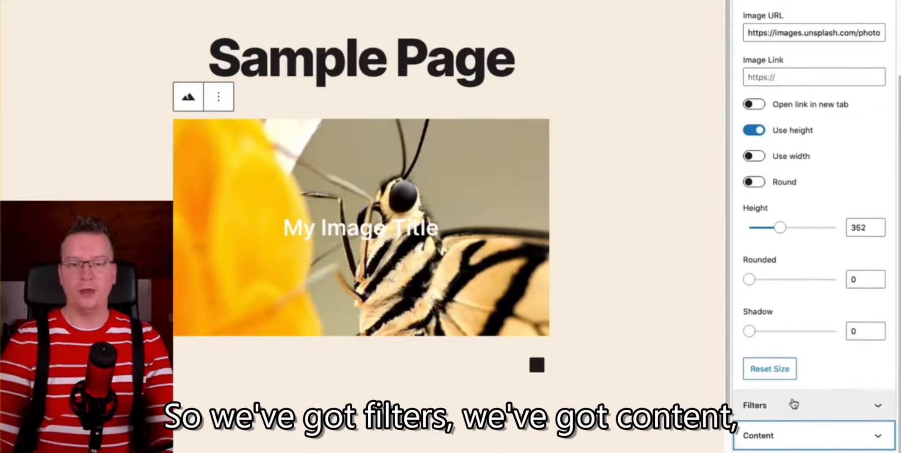
click(789, 436)
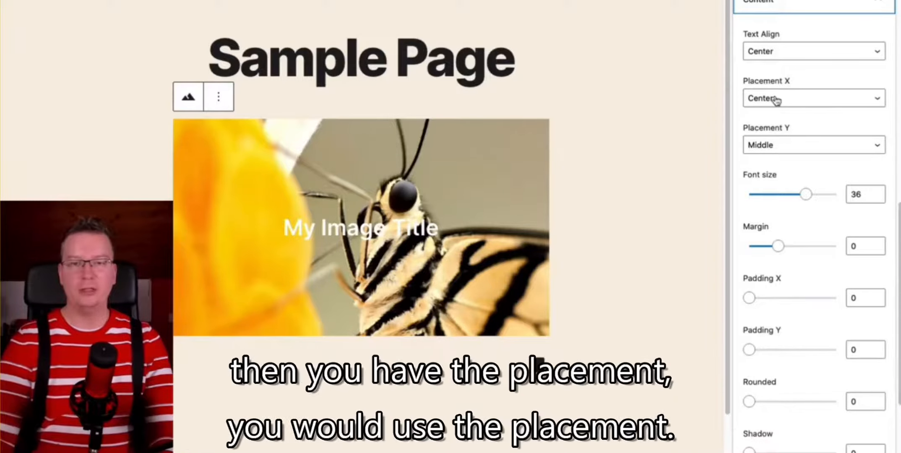
click(794, 100)
click(795, 102)
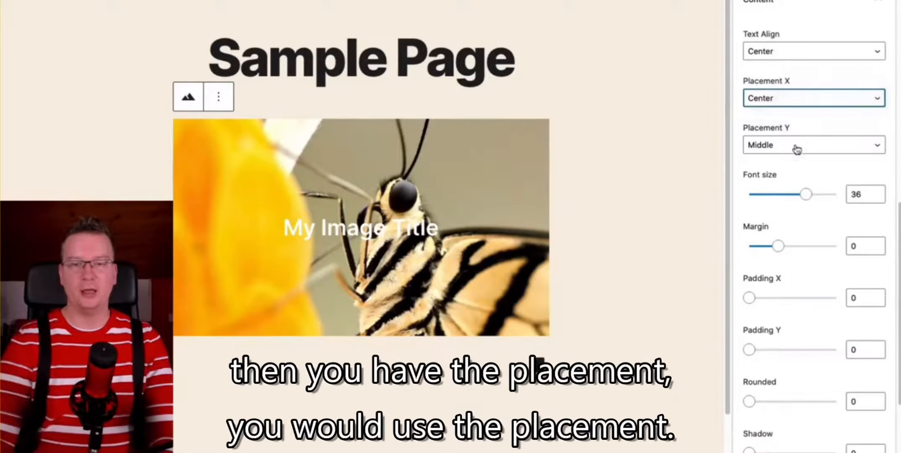
click(797, 146)
click(797, 136)
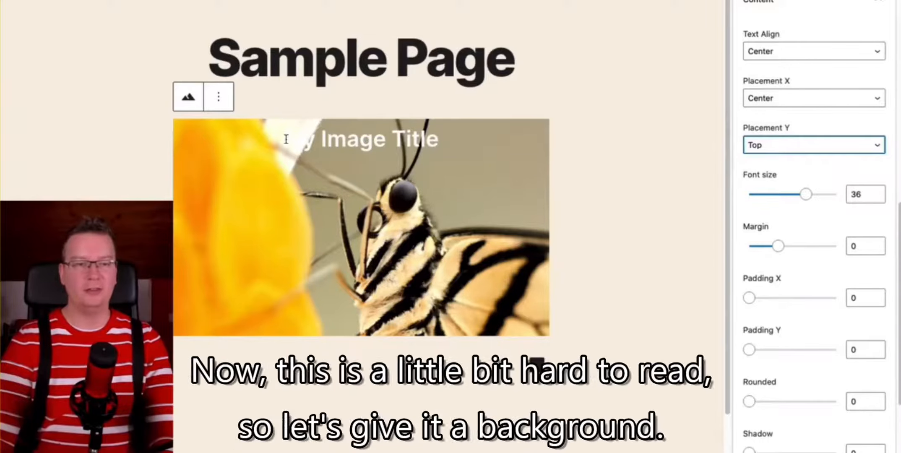
Give the overlay title a near-black background colour with r 16, g 14 and b 14
scroll(751, 254, down, 5)
click(754, 252)
drag(774, 313, 761, 317)
Set the overlay title's Padding X to 17, its margin to 11 and its shadow to 15
scroll(815, 299, up, 1)
scroll(815, 299, up, 3)
drag(749, 221, 768, 226)
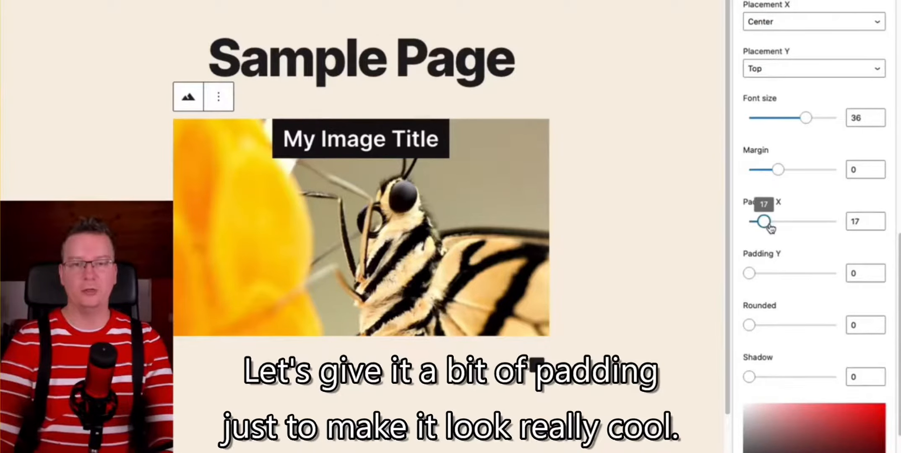
drag(779, 171, 787, 176)
drag(755, 378, 803, 379)
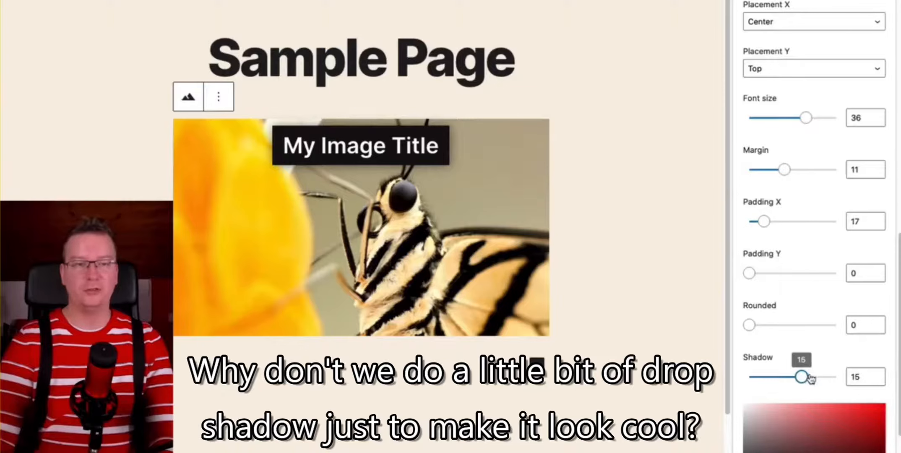
Reduce the title background's alpha to 0.64 and set its corner rounding to 6
scroll(807, 336, down, 4)
drag(872, 376, 838, 377)
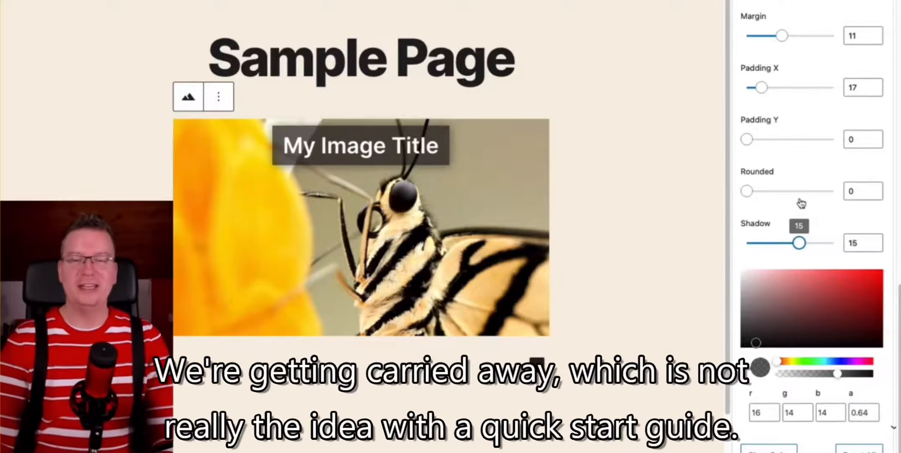
click(802, 191)
drag(752, 193, 769, 191)
scroll(781, 299, down, 2)
scroll(780, 299, up, 10)
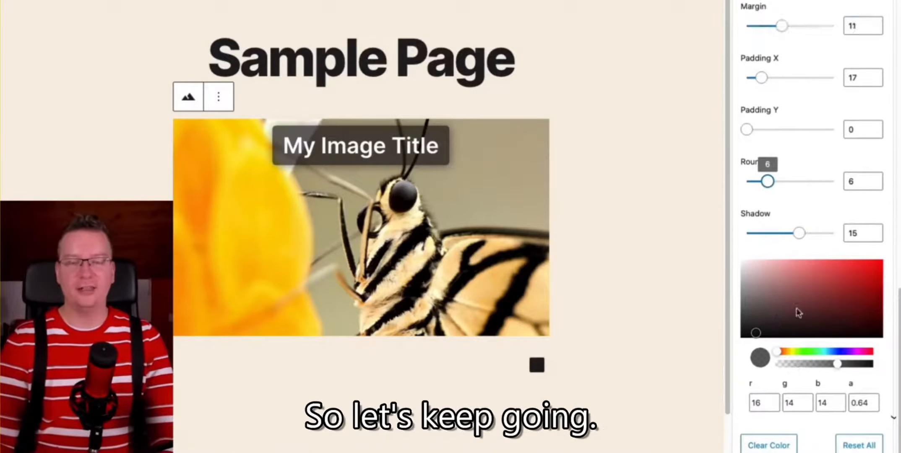
Reselect the WP Image Drop block and copy its full image URL
click(802, 67)
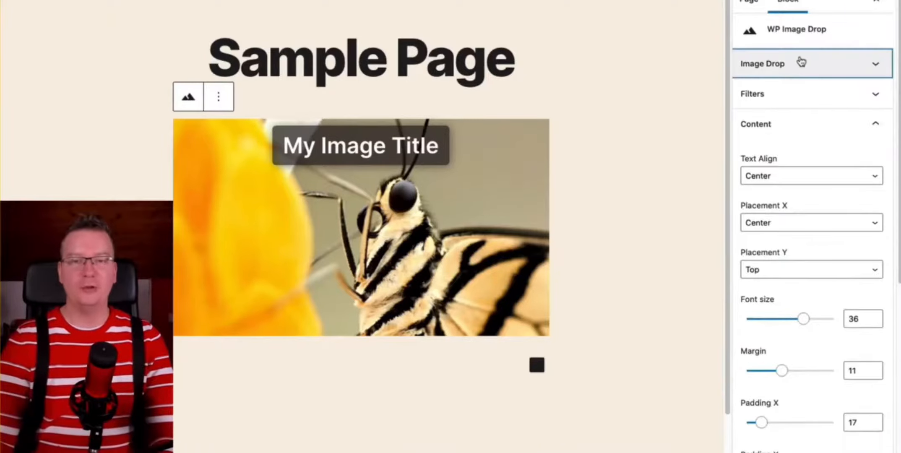
click(554, 253)
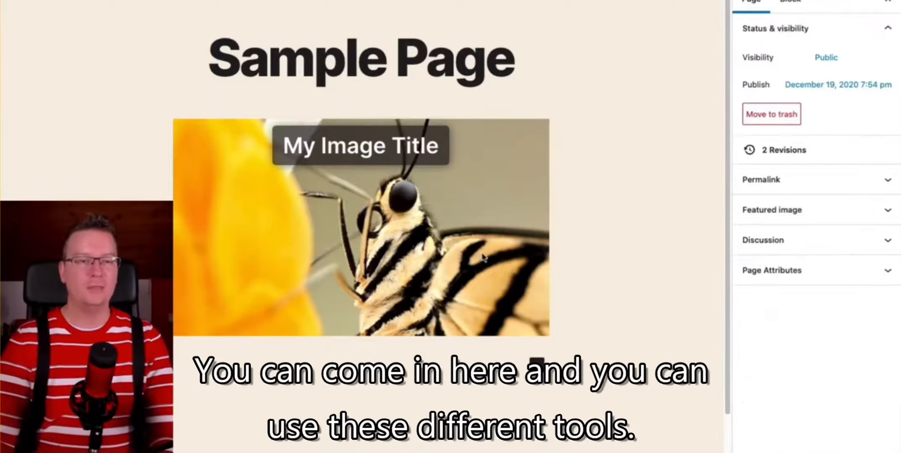
click(478, 247)
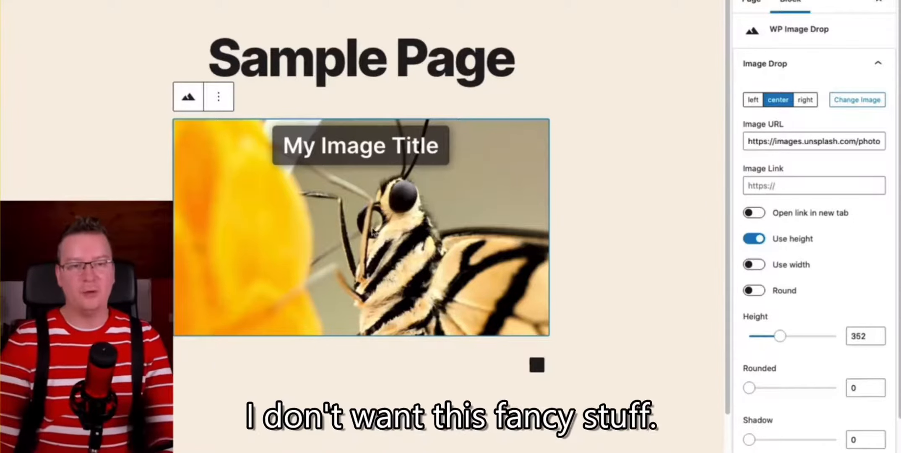
triple_click(786, 141)
Add a standard Image block below the banner and insert the picture from the copied URL
click(574, 383)
click(537, 365)
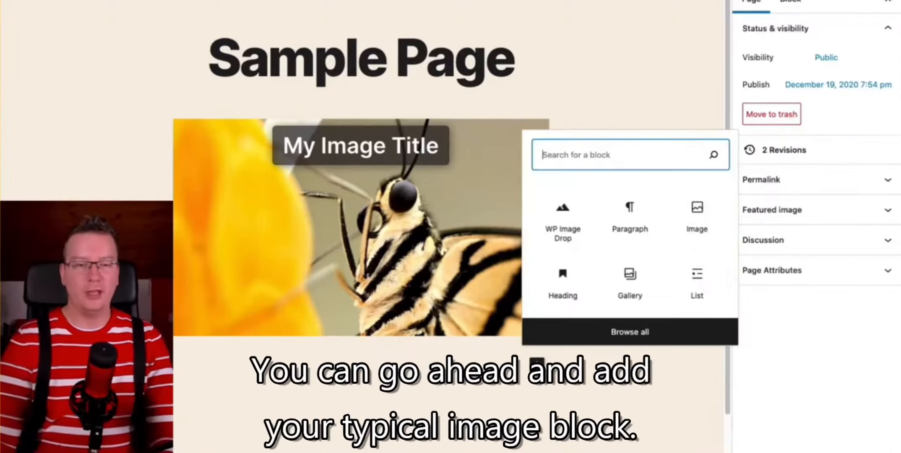
click(698, 214)
click(363, 357)
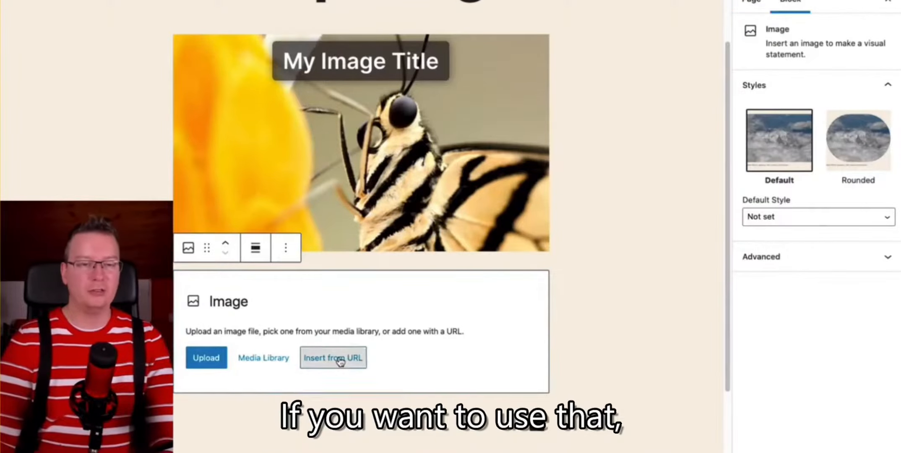
key(ctrl+v)
click(433, 396)
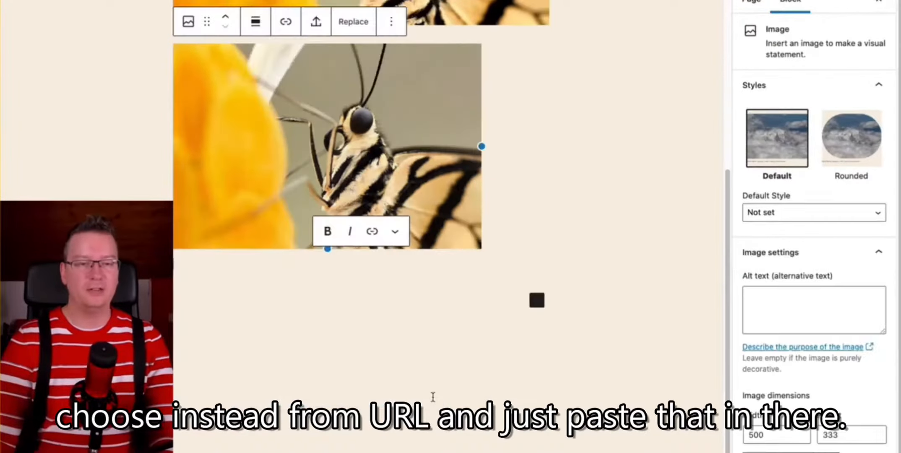
Compare the standard Image block and its settings with the WP Image Drop block above it
scroll(597, 349, up, 7)
scroll(598, 349, down, 5)
click(453, 214)
scroll(588, 256, up, 3)
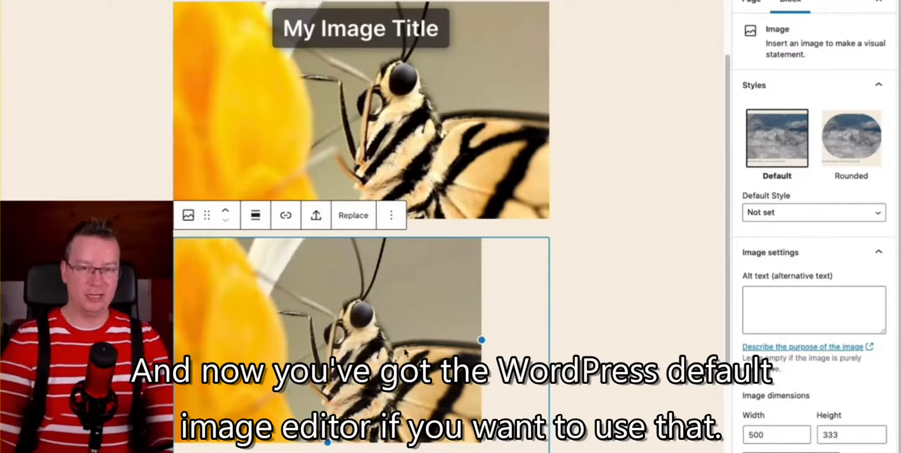
click(566, 141)
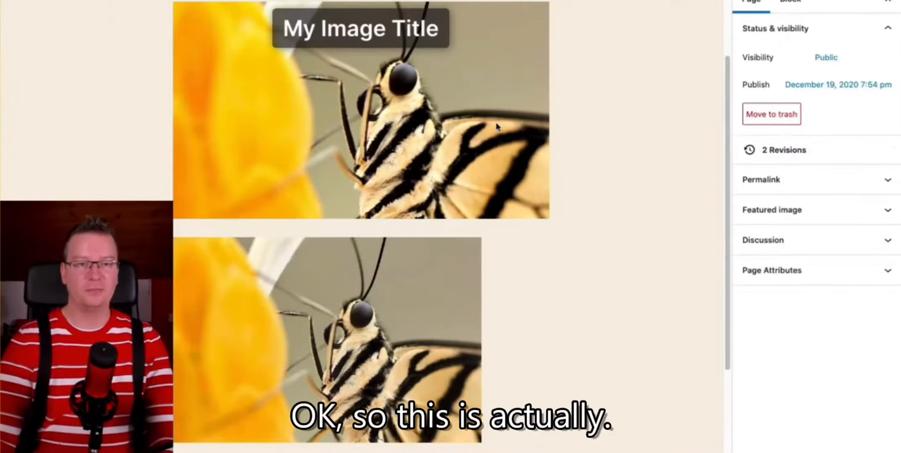
click(491, 125)
scroll(629, 174, up, 3)
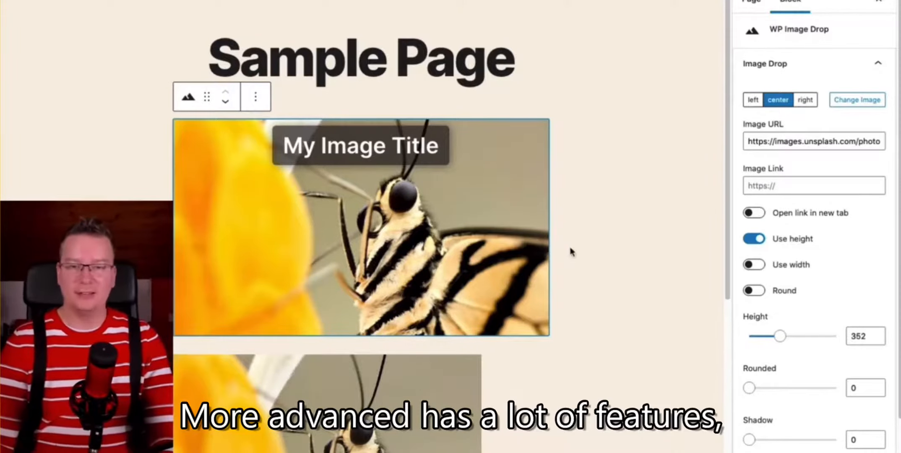
scroll(544, 270, down, 3)
click(408, 323)
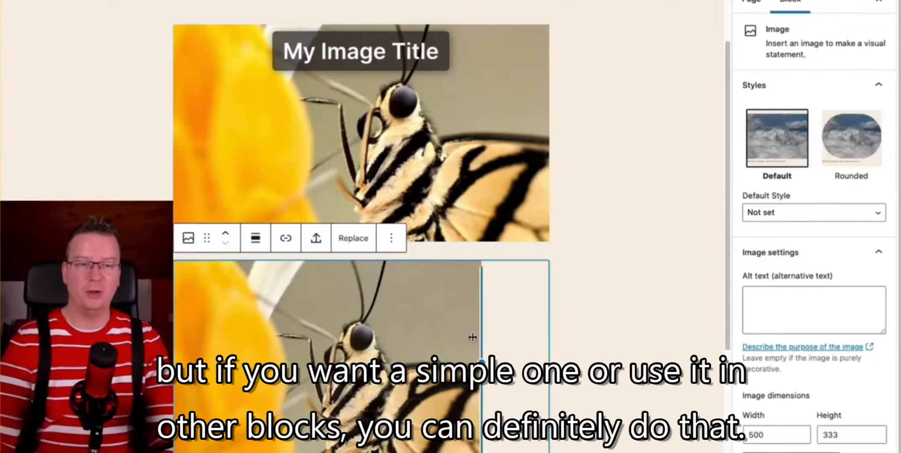
click(450, 217)
scroll(619, 260, up, 3)
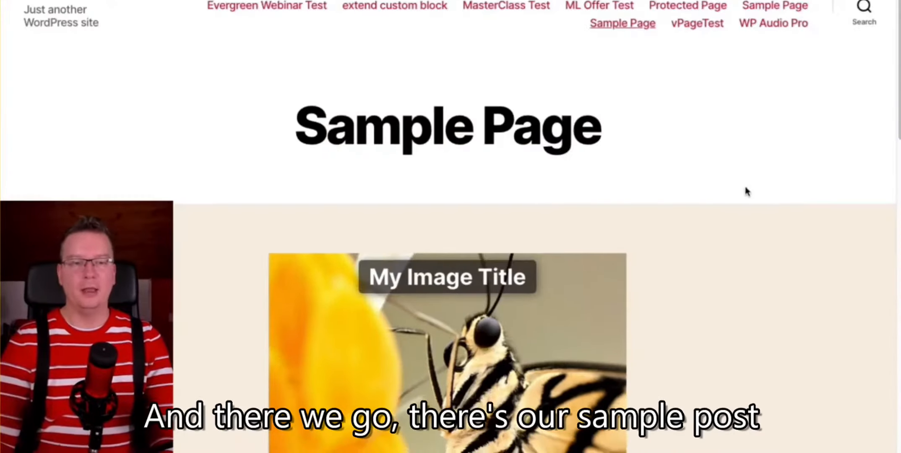
Look through the published Sample Page to check how both images are displayed
scroll(743, 191, down, 6)
scroll(739, 184, down, 2)
scroll(567, 110, up, 4)
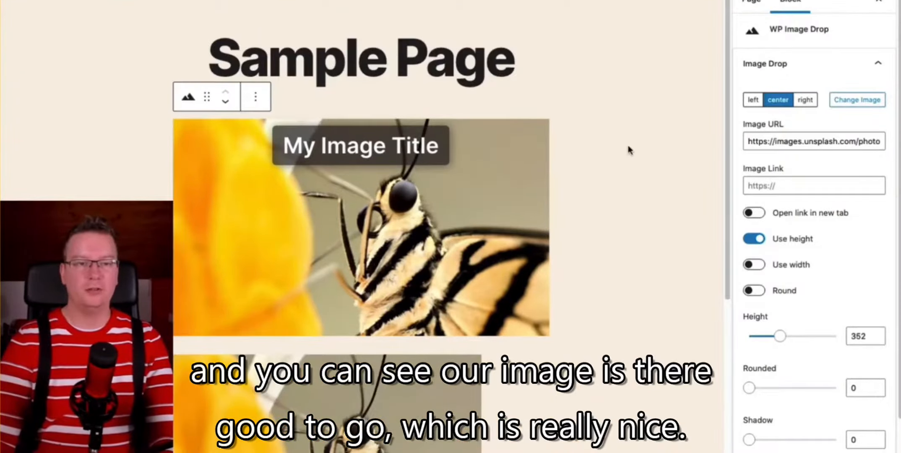
Examine the link options for the overlay title text and for the whole banner image
drag(441, 145, 288, 147)
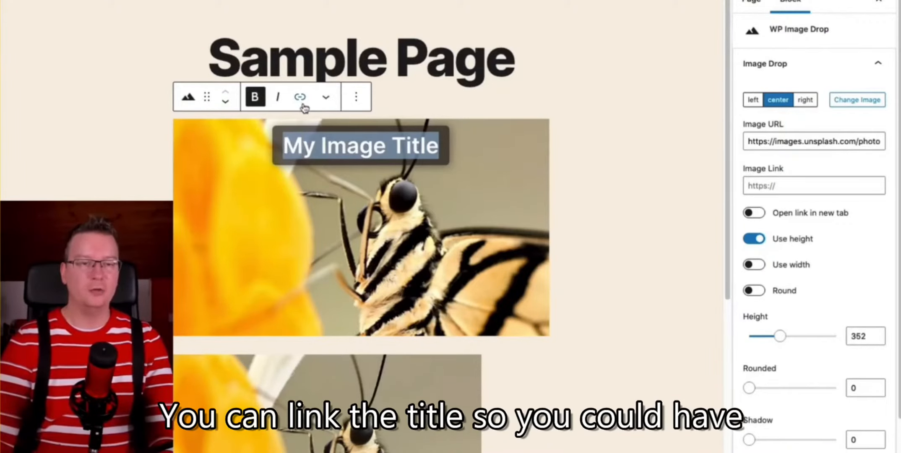
click(515, 205)
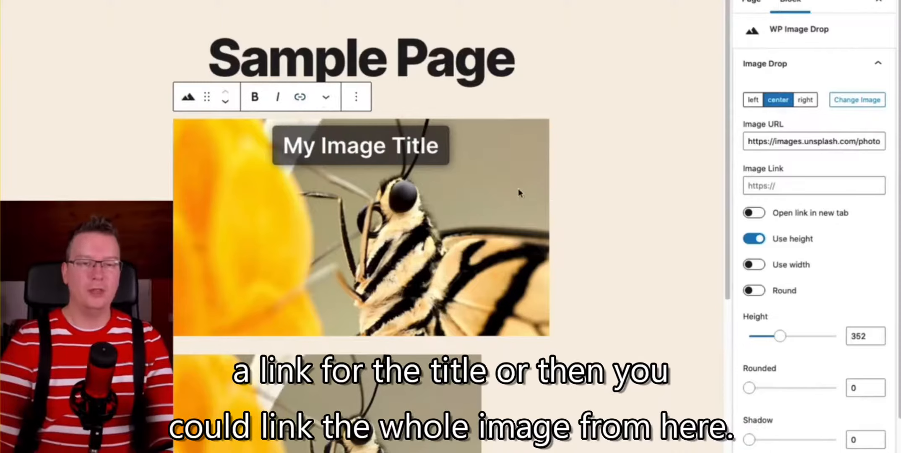
click(801, 183)
click(599, 224)
click(600, 225)
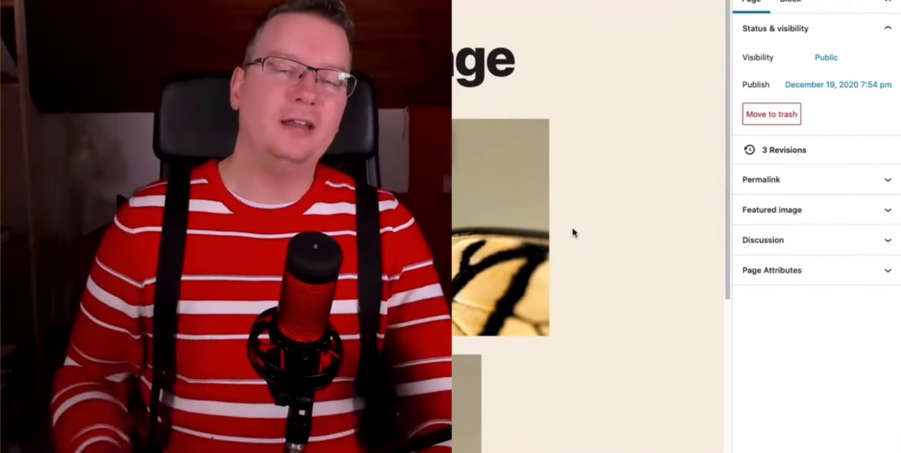